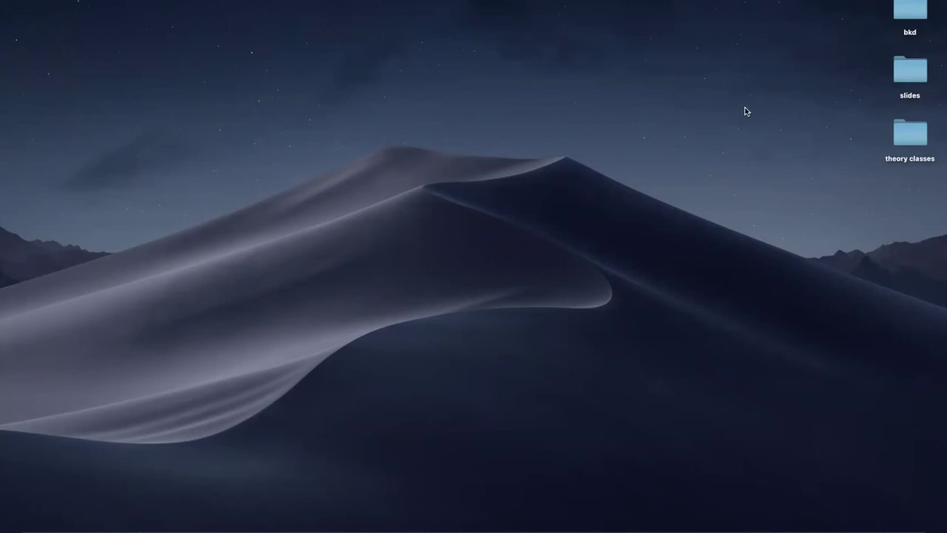
# - Create a desktop folder named todo and open it in a Finder window
pyautogui.rightClick(715, 67)
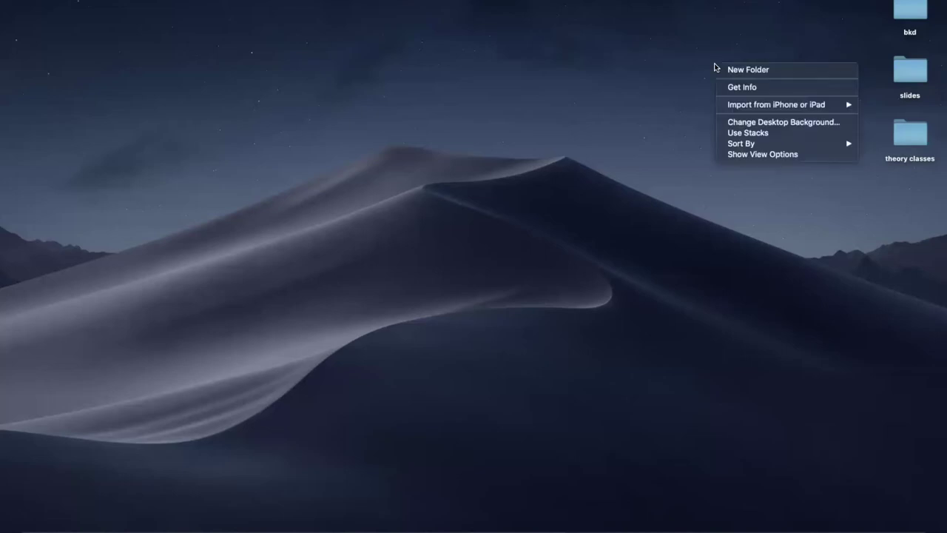
pyautogui.click(735, 69)
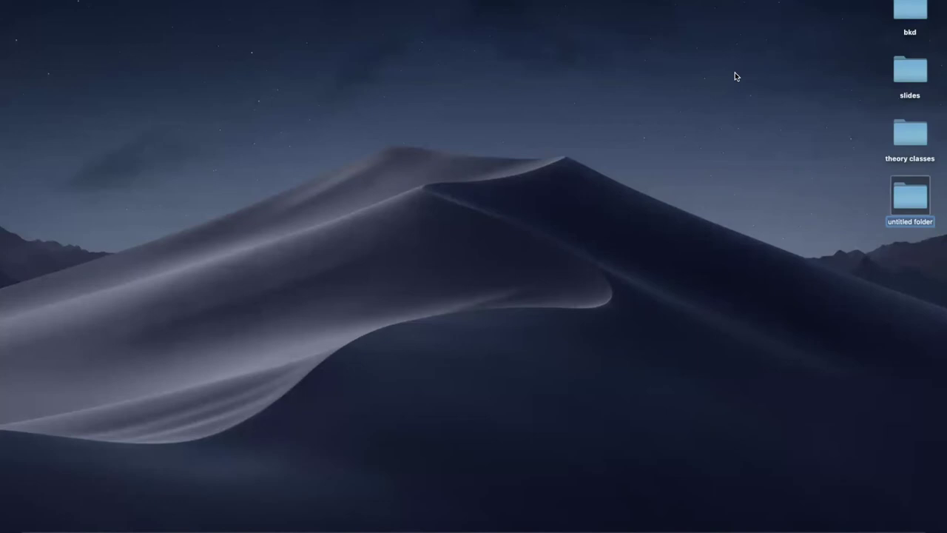
pyautogui.press('Return')
pyautogui.write('tod')
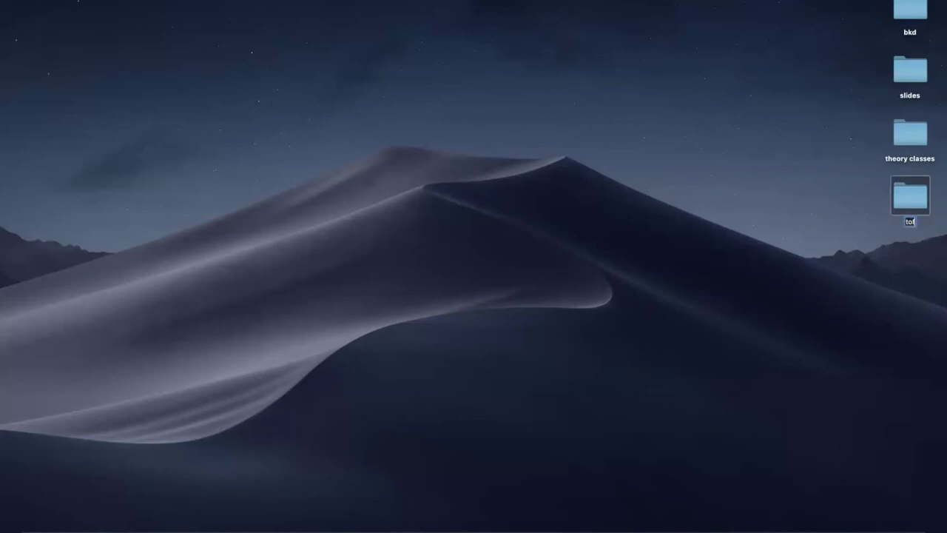
pyautogui.write('o')
pyautogui.press('Return')
pyautogui.doubleClick(909, 191)
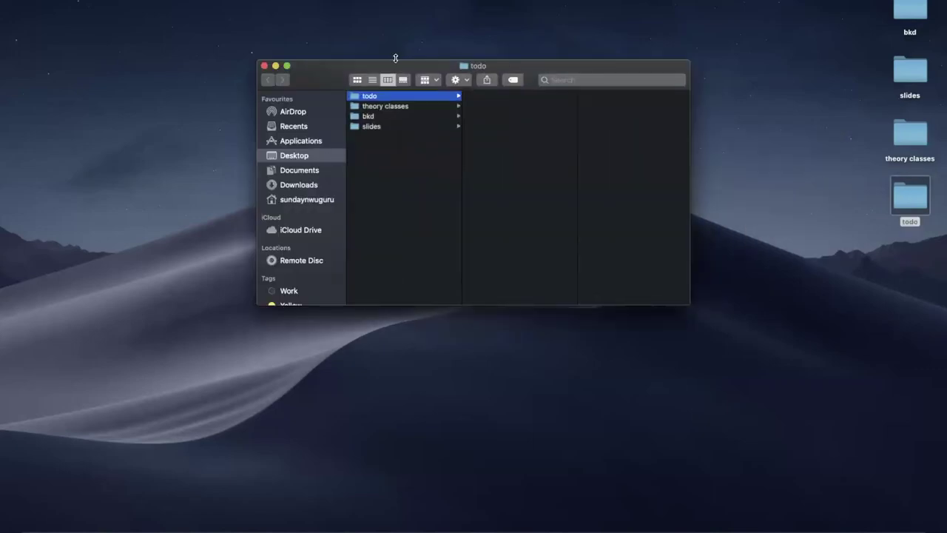
pyautogui.moveTo(408, 66); pyautogui.dragTo(278, 60)
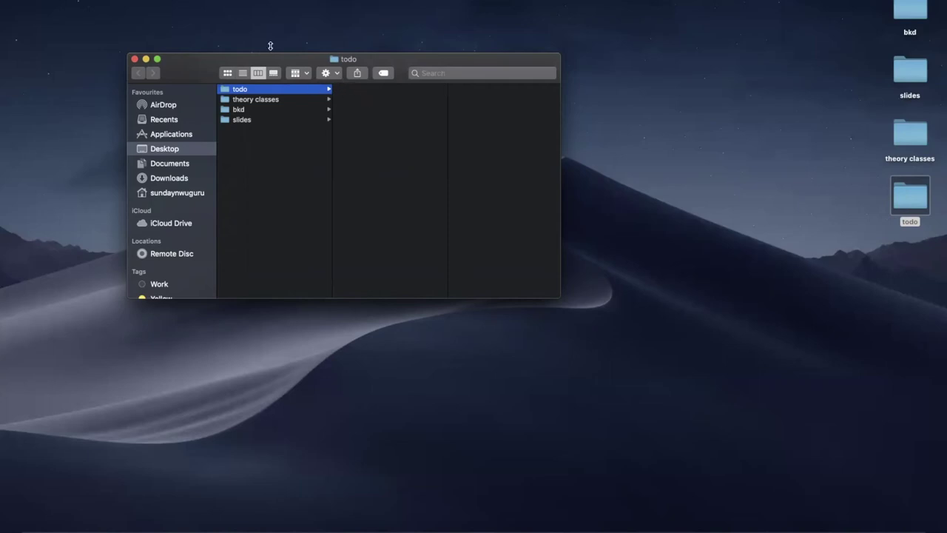
# - Create a subfolder named js inside the todo folder
pyautogui.rightClick(389, 105)
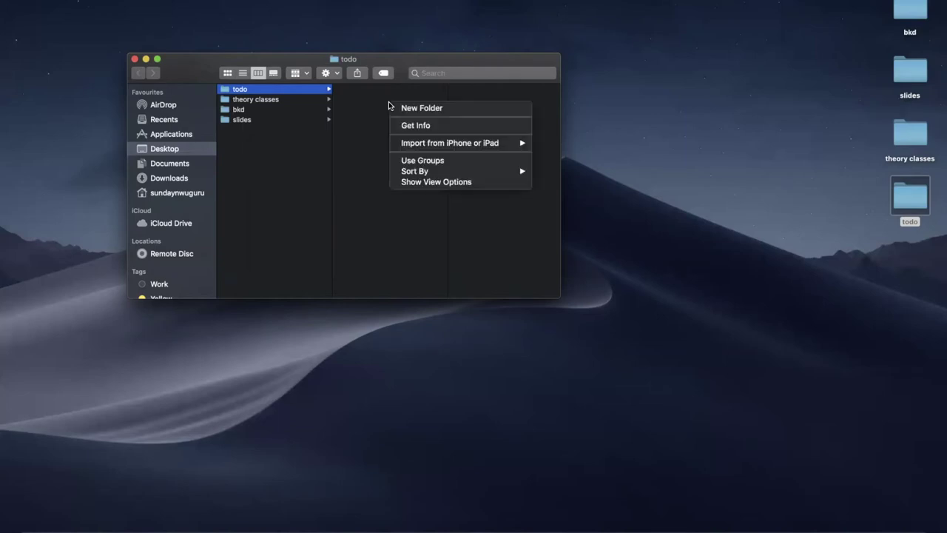
pyautogui.click(433, 109)
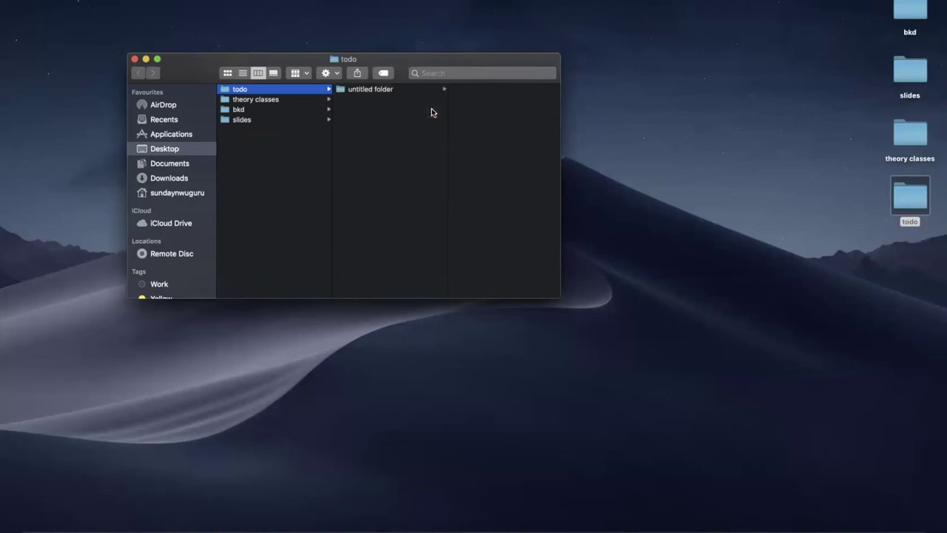
pyautogui.write('js')
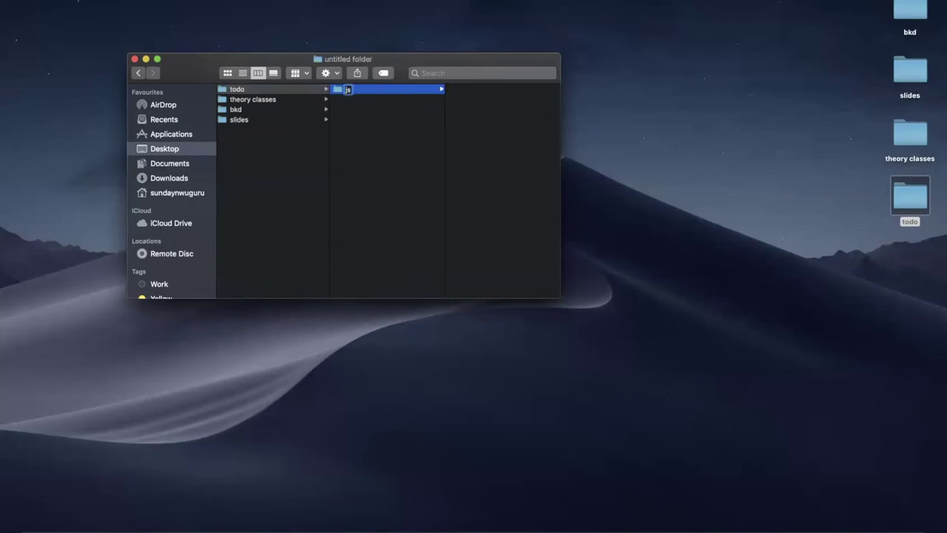
pyautogui.press('Return')
# - Create another subfolder named css directly inside todo, alongside the js folder
pyautogui.click(397, 111)
pyautogui.rightClick(398, 111)
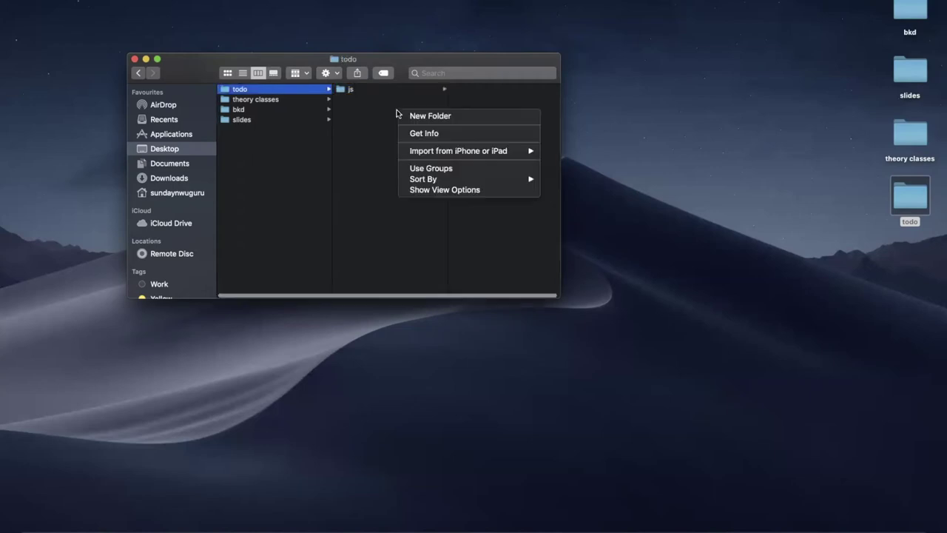
pyautogui.click(444, 117)
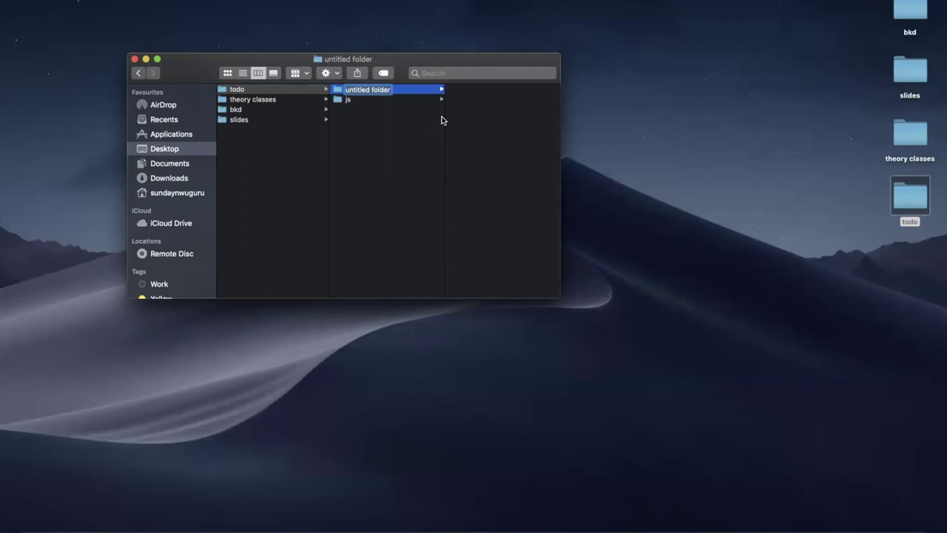
pyautogui.write('css')
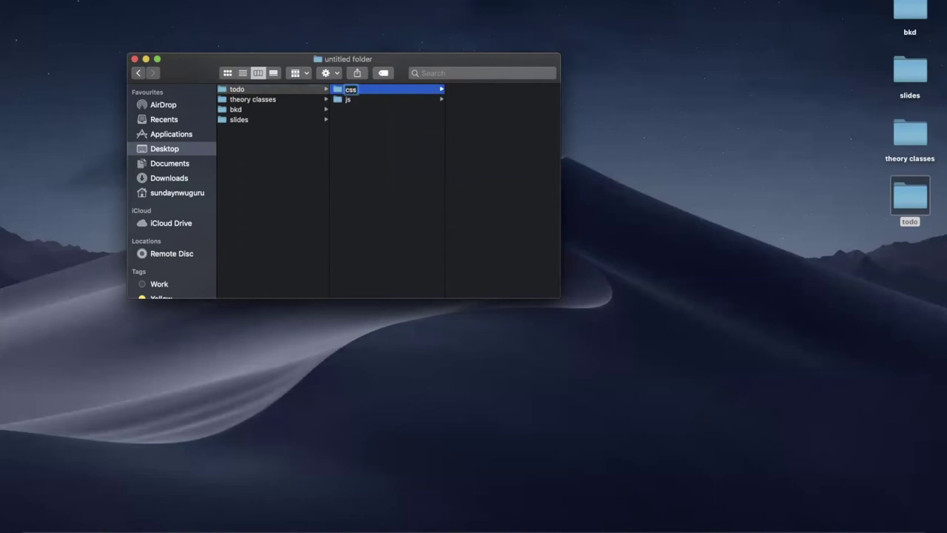
pyautogui.press('Return')
# - Rename the css folder as styles
pyautogui.press('Return')
pyautogui.write('styles')
pyautogui.press('Return')
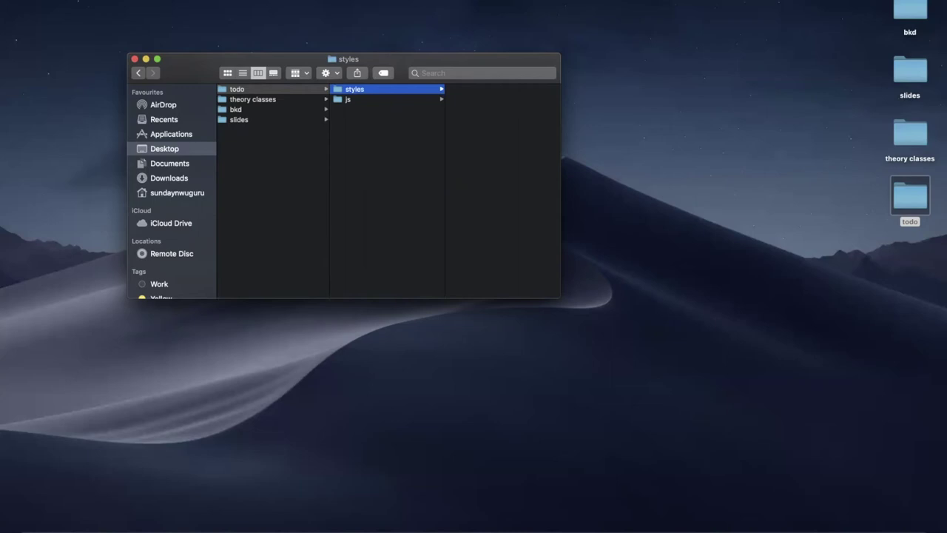
# - Create a third subfolder named assets directly inside the todo folder
pyautogui.click(392, 111)
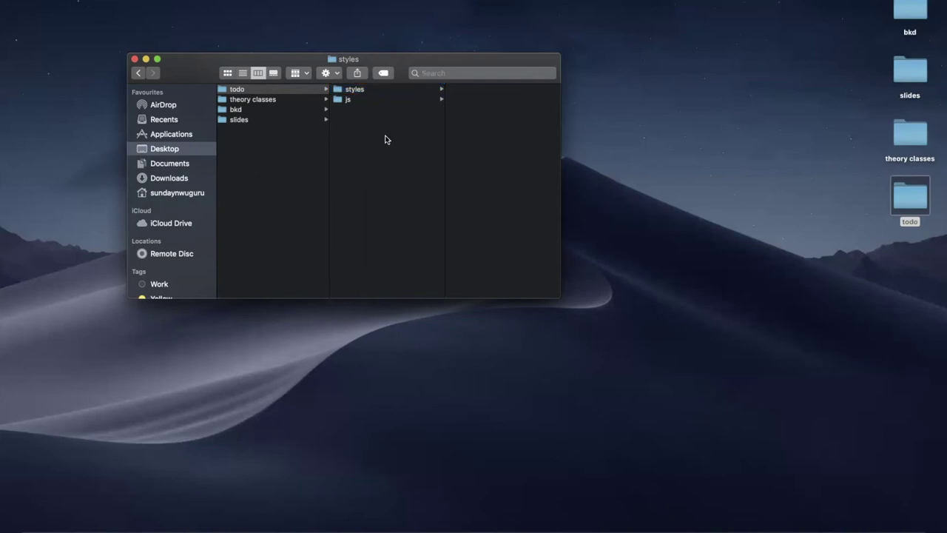
pyautogui.rightClick(381, 128)
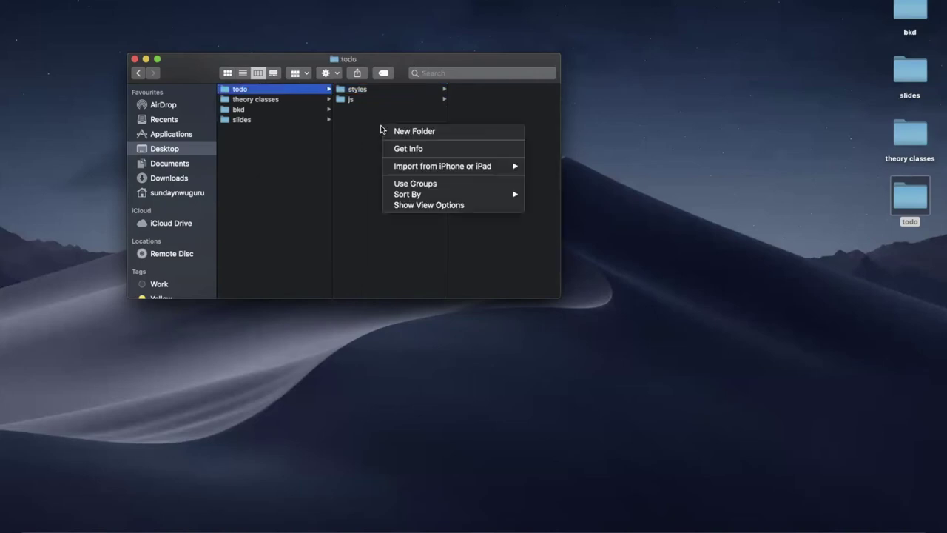
pyautogui.click(417, 131)
pyautogui.write('assets')
pyautogui.press('Return')
# - Move the styles and js folders into assets and return them to the todo folder
pyautogui.moveTo(374, 119); pyautogui.dragTo(363, 90)
pyautogui.click(370, 89)
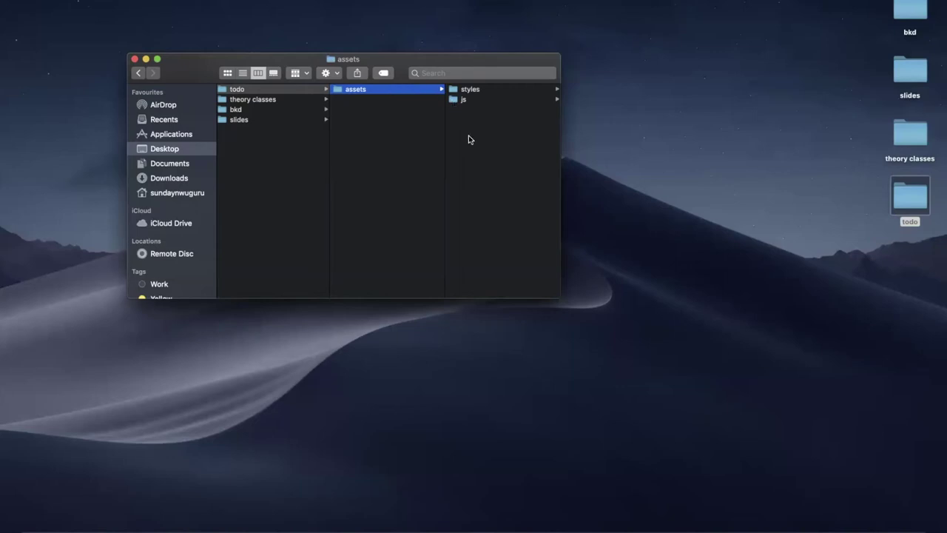
pyautogui.moveTo(468, 135); pyautogui.dragTo(410, 149)
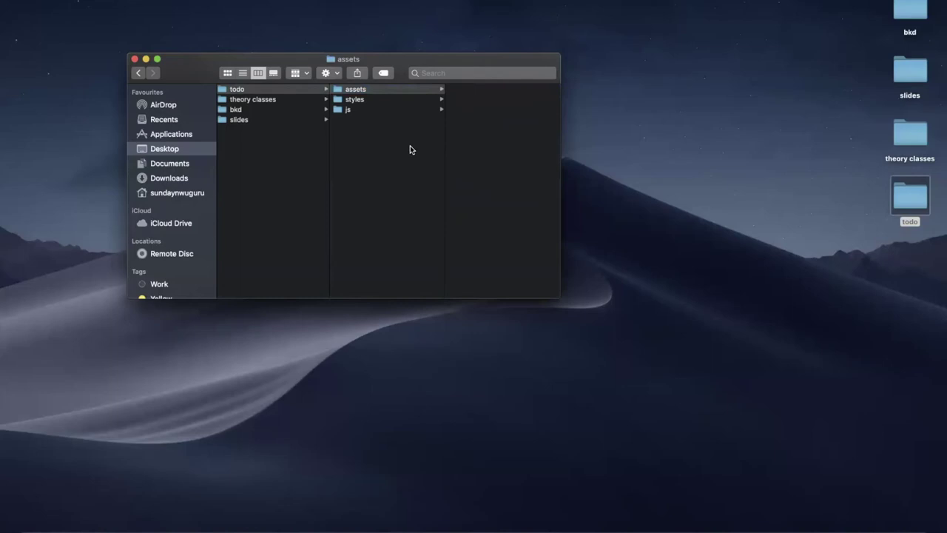
# - Rename the assets folder as images
pyautogui.click(359, 89)
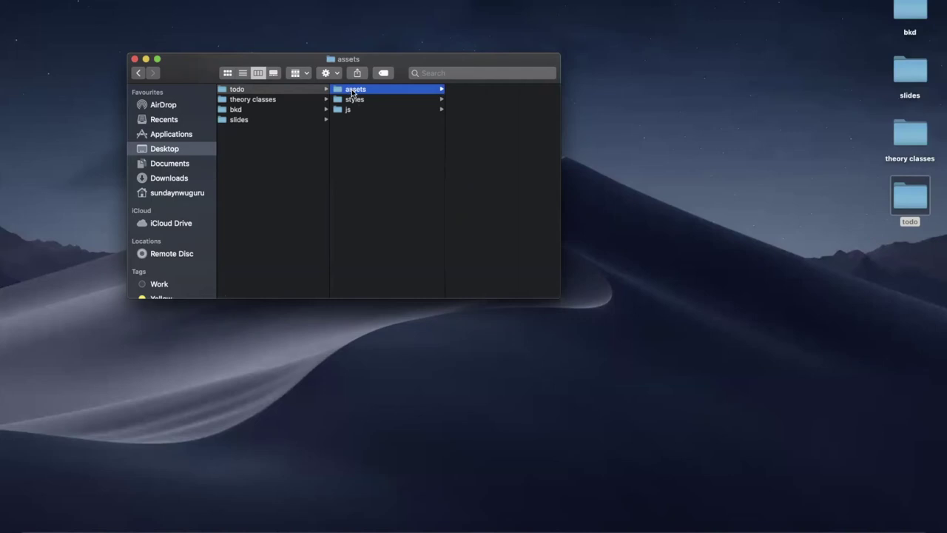
pyautogui.write('images')
pyautogui.press('Return')
pyautogui.press('Left')
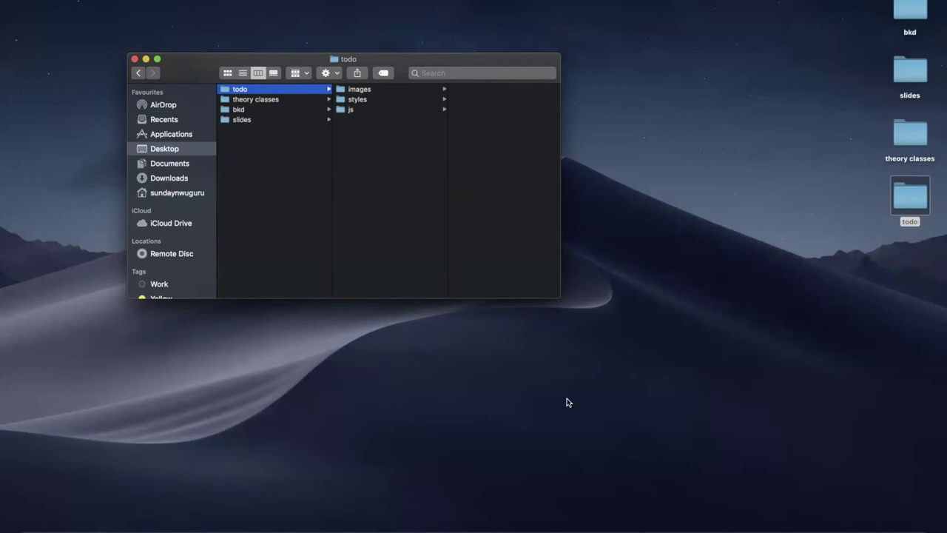
# - Launch Visual Studio Code and make its window full screen
pyautogui.press('F4')
pyautogui.write('visual')
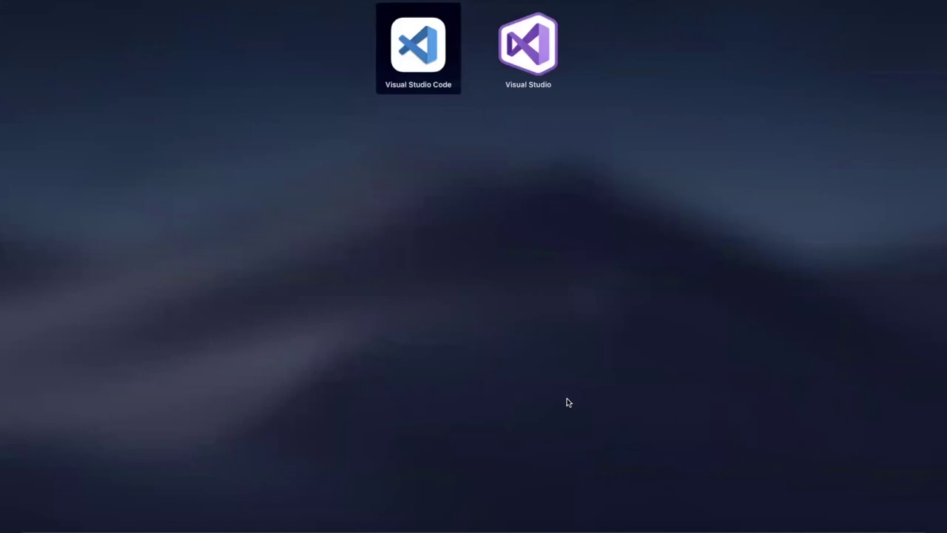
pyautogui.press('Return')
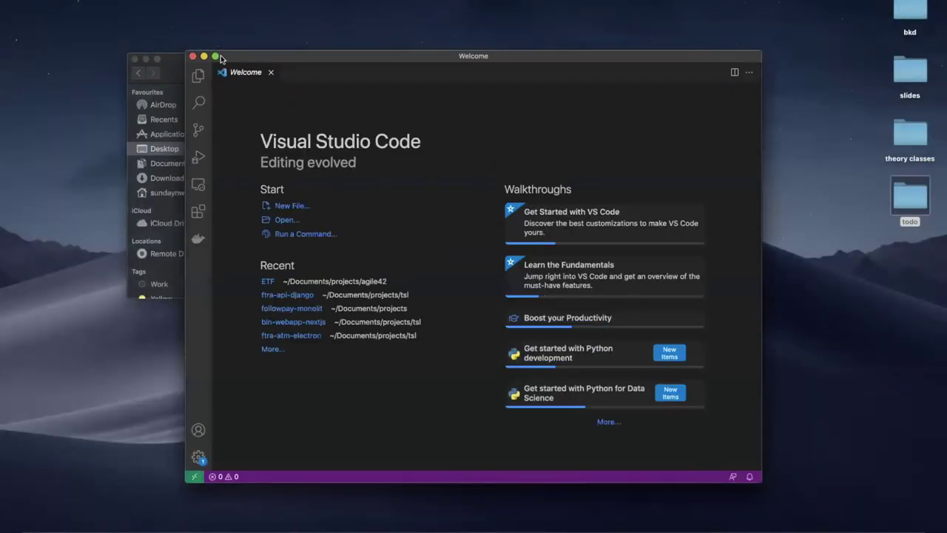
pyautogui.click(215, 56)
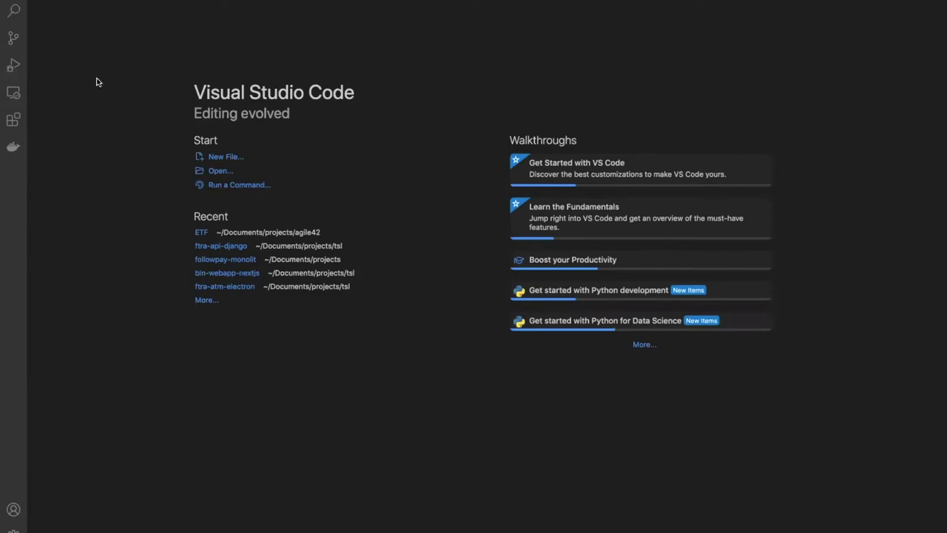
# - Expand the TODO project folder in the file explorer and close the Welcome page
pyautogui.press('super+b')
pyautogui.click(53, 20)
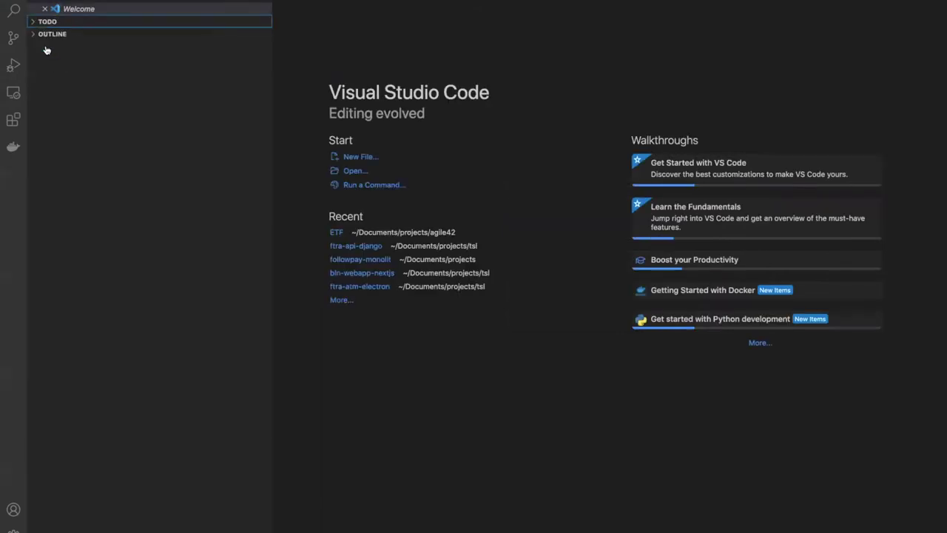
pyautogui.click(45, 9)
pyautogui.click(44, 10)
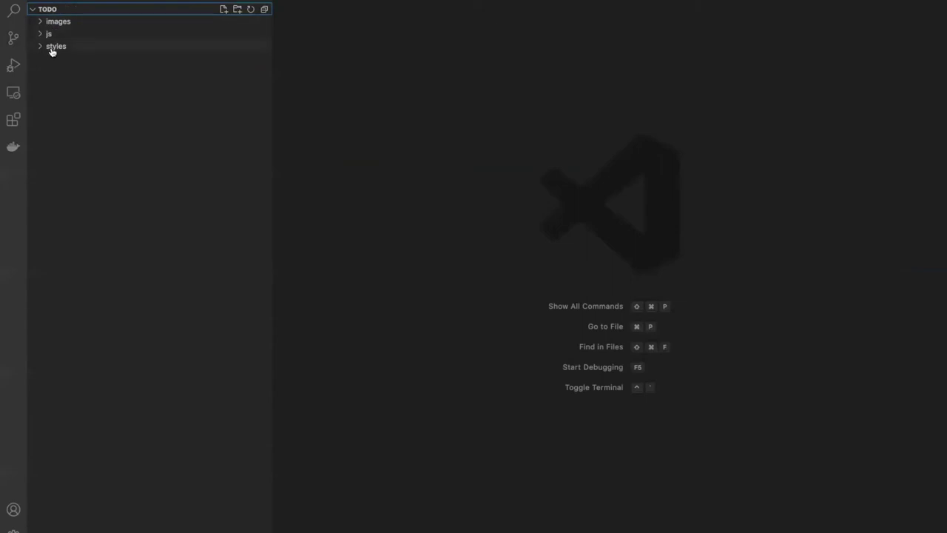
# - Create a file named index.html in the root of the TODO project and select it in the file tree
pyautogui.click(74, 94)
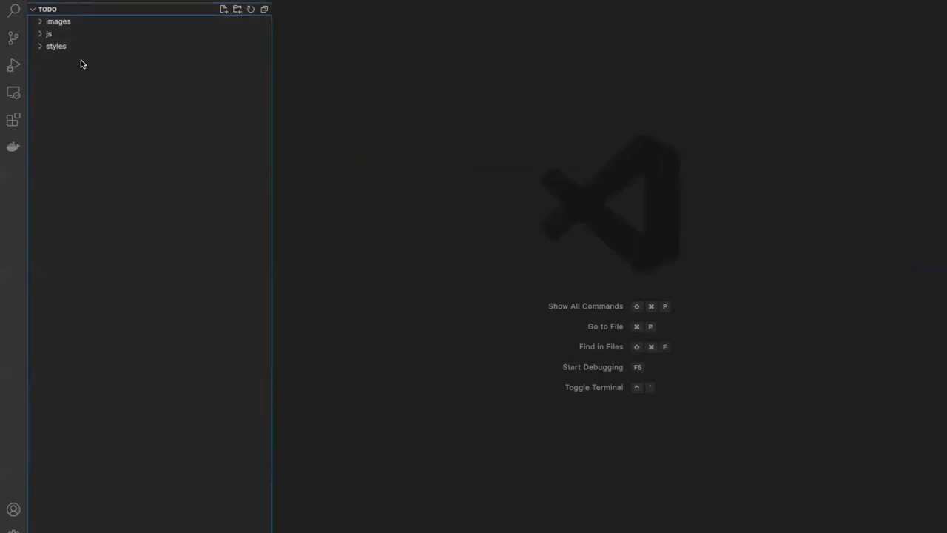
pyautogui.rightClick(81, 63)
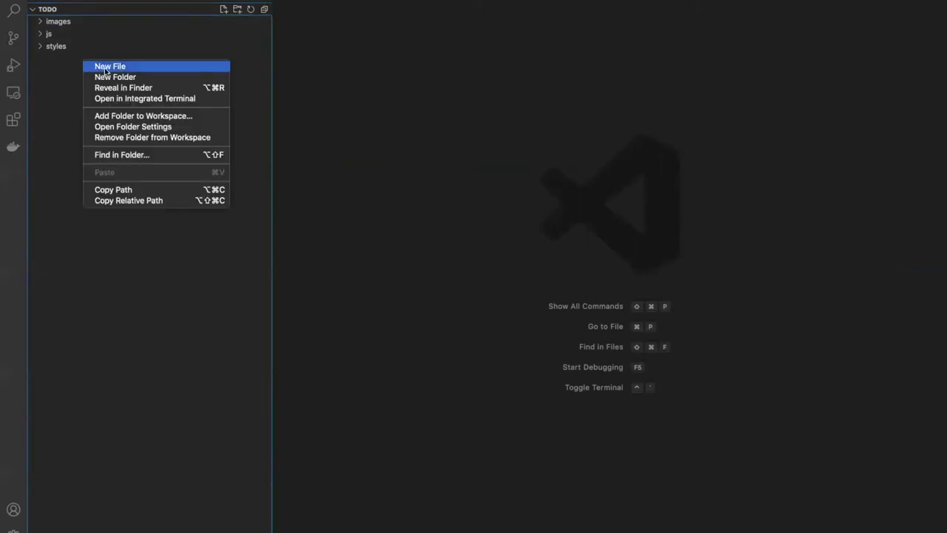
pyautogui.click(106, 67)
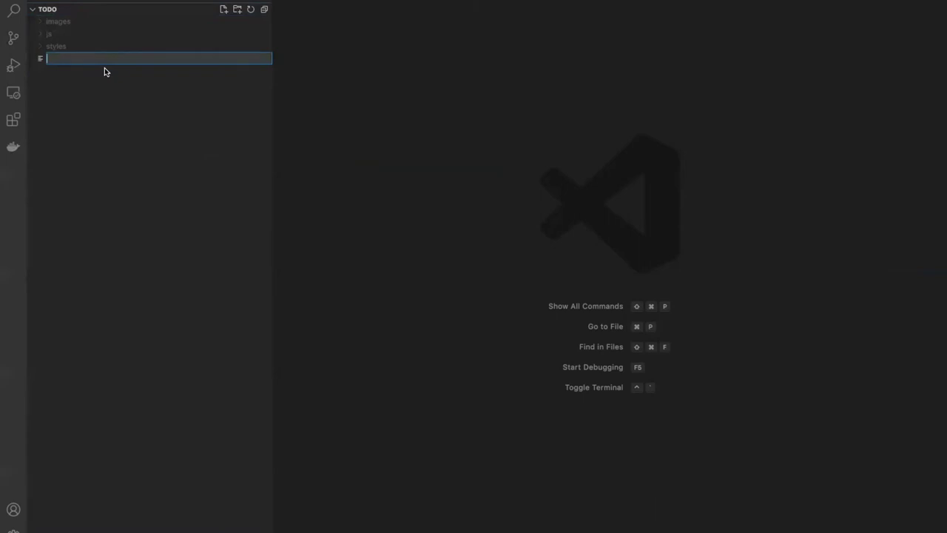
pyautogui.write('index.html')
pyautogui.press('Return')
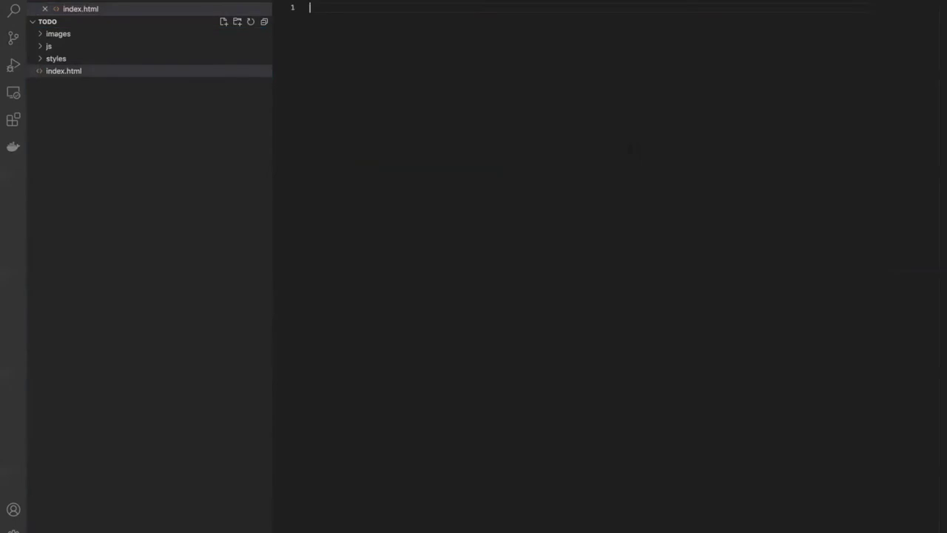
pyautogui.click(64, 71)
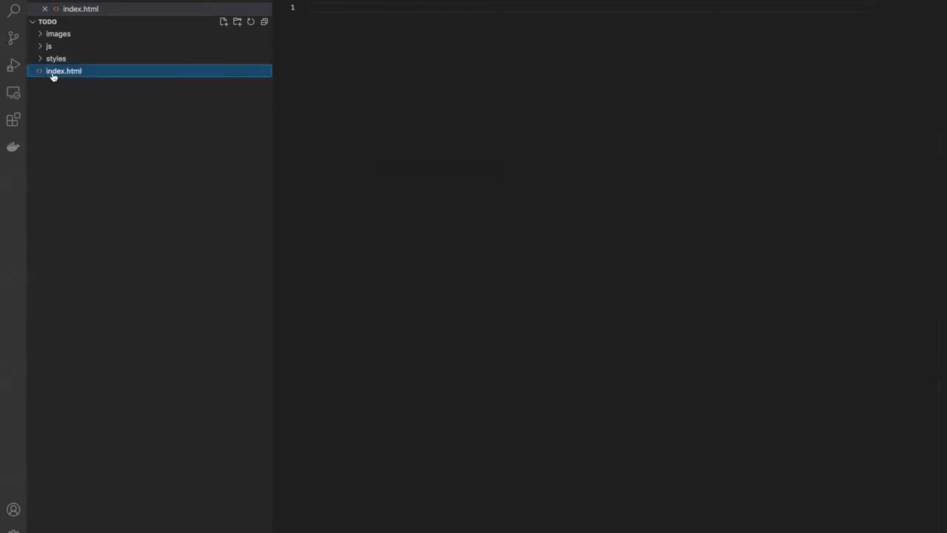